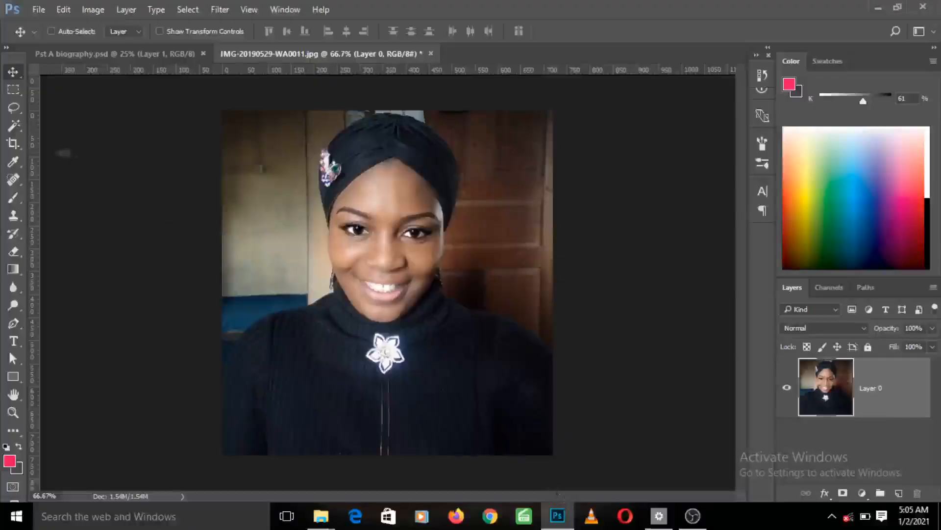
# Step: Trace a freehand Lasso selection around the woman in the portrait and deselect it
pyautogui.click(11, 112)
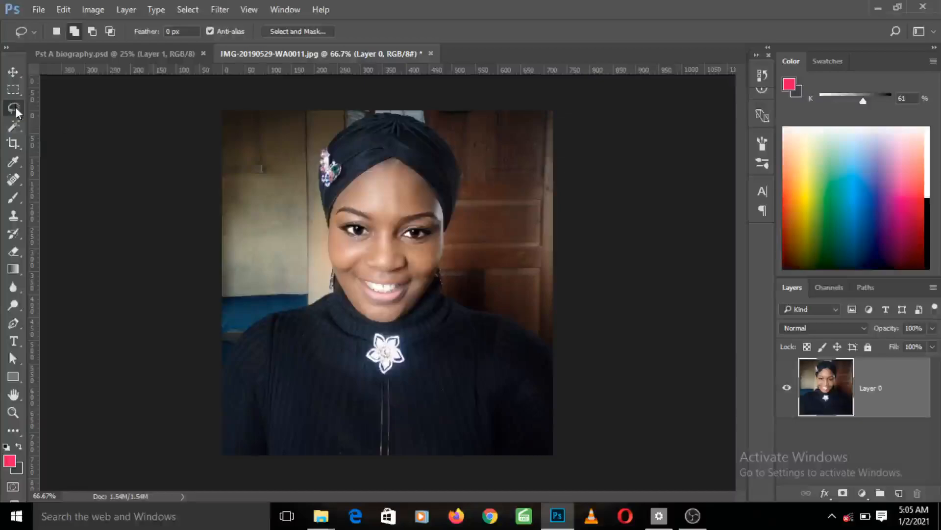
pyautogui.rightClick(15, 108)
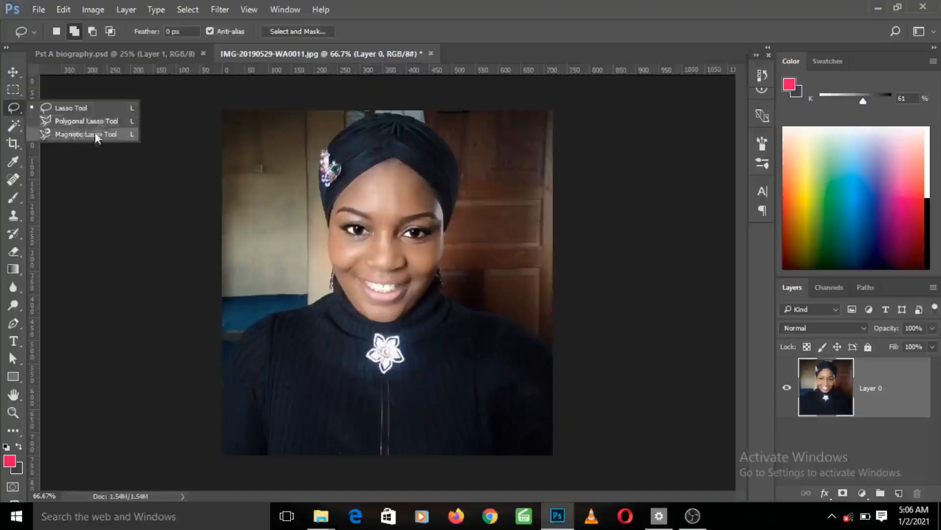
pyautogui.click(14, 110)
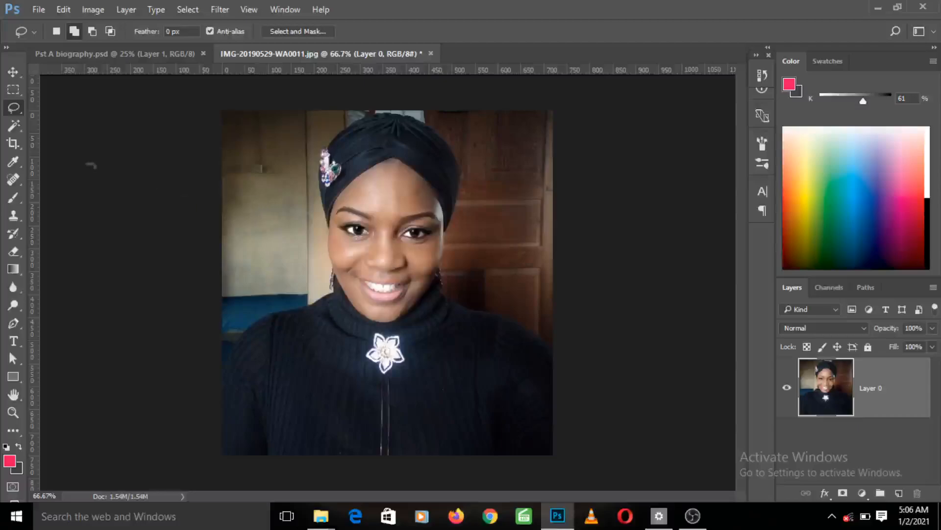
pyautogui.click(12, 112)
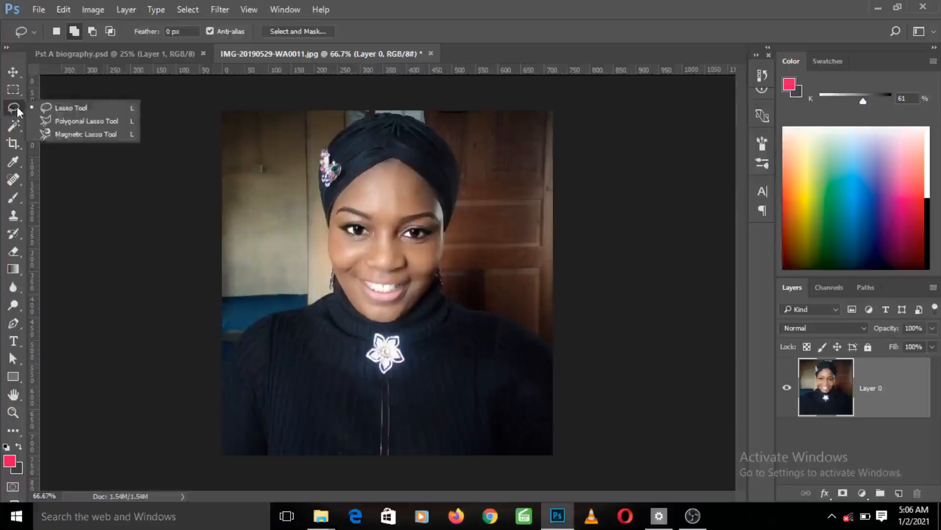
pyautogui.click(50, 111)
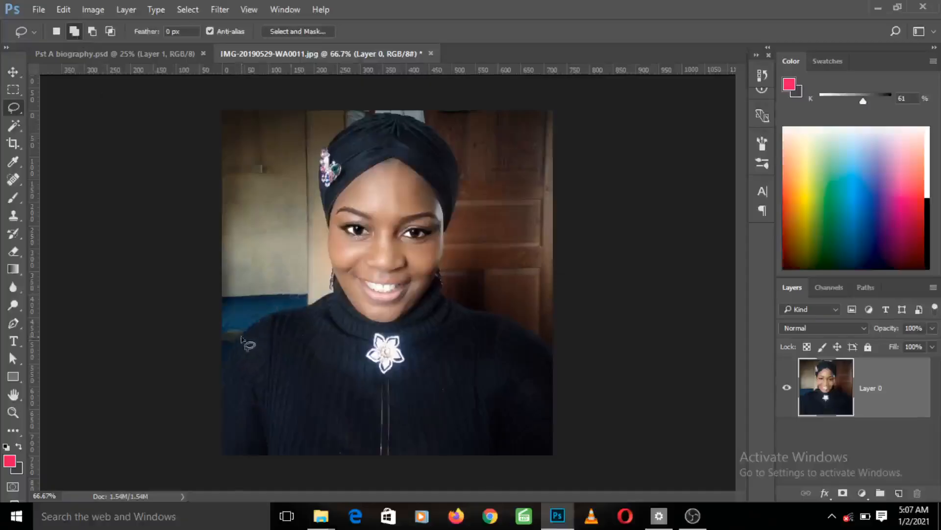
pyautogui.moveTo(236, 344)
pyautogui.mouseDown()
pyautogui.moveTo(332, 292)
pyautogui.moveTo(311, 162)
pyautogui.moveTo(361, 120)
pyautogui.moveTo(417, 115)
pyautogui.moveTo(450, 141)
pyautogui.moveTo(467, 178)
pyautogui.moveTo(446, 287)
pyautogui.moveTo(521, 319)
pyautogui.moveTo(549, 343)
pyautogui.moveTo(555, 451)
pyautogui.moveTo(374, 466)
pyautogui.moveTo(231, 455)
pyautogui.moveTo(224, 390)
pyautogui.moveTo(238, 338)
pyautogui.mouseUp()
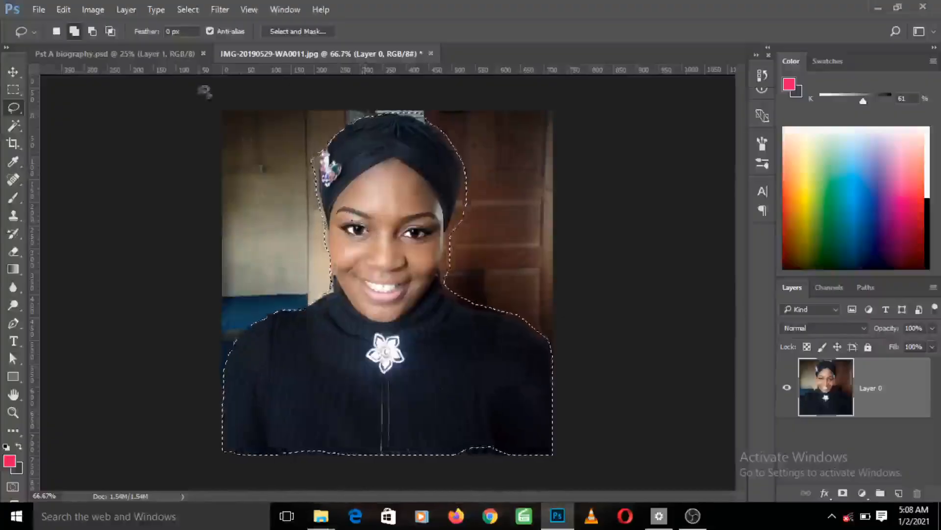
pyautogui.click(187, 11)
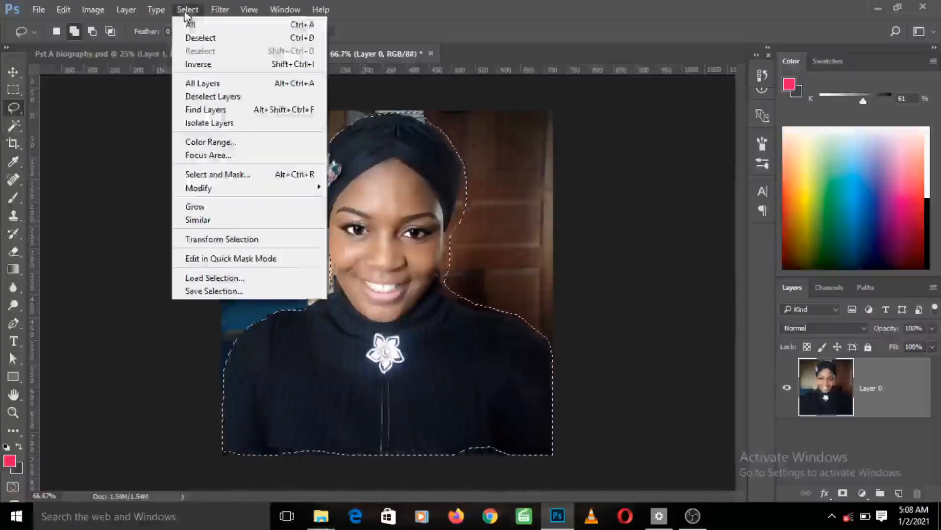
pyautogui.click(208, 39)
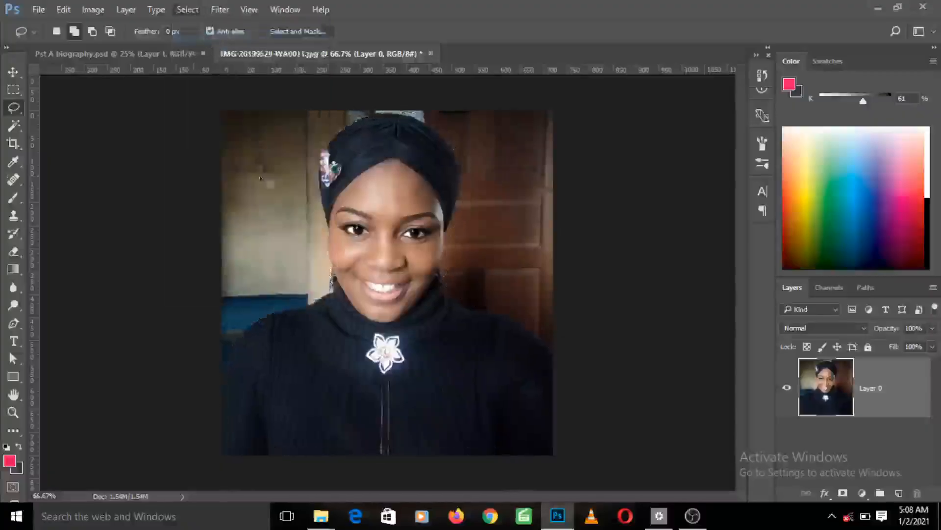
# Step: Switch to the Magnetic Lasso Tool and set it to add to the selection
pyautogui.click(17, 114)
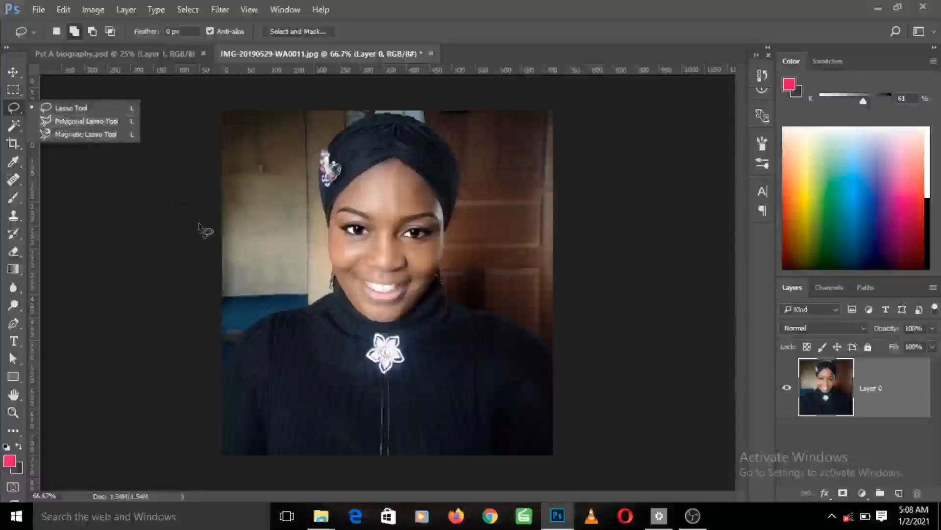
pyautogui.click(73, 134)
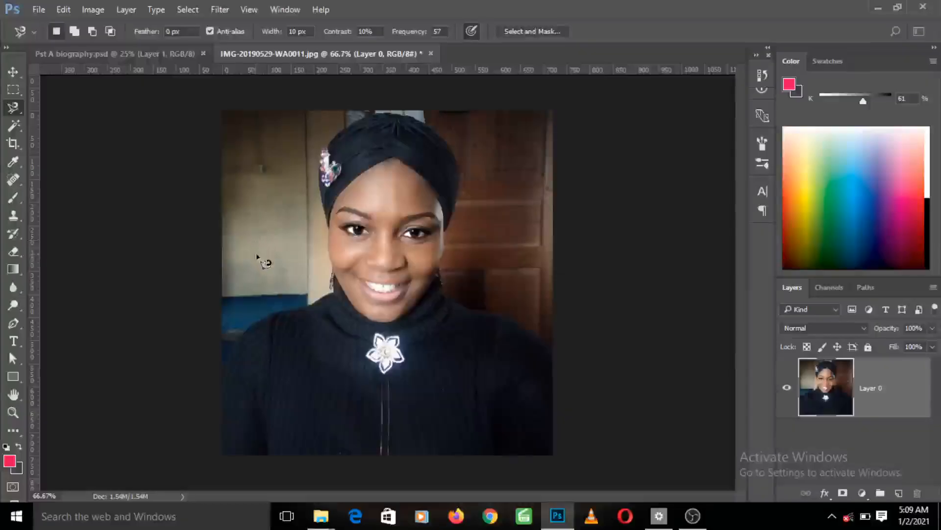
pyautogui.click(77, 35)
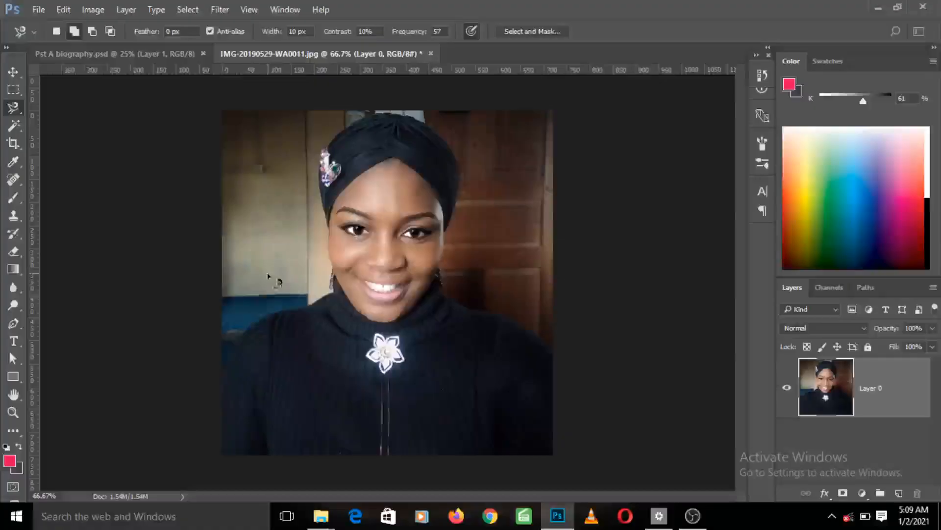
pyautogui.click(222, 374)
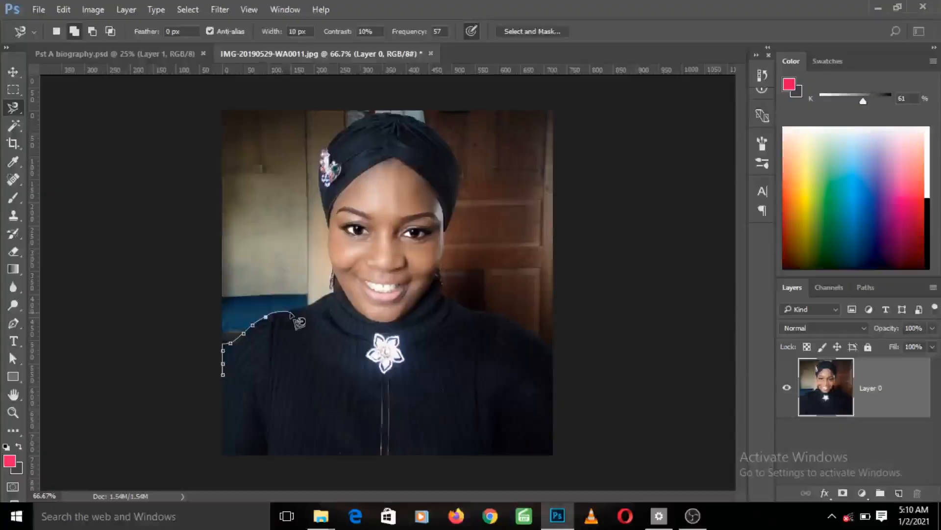
pyautogui.click(290, 312)
pyautogui.doubleClick(247, 357)
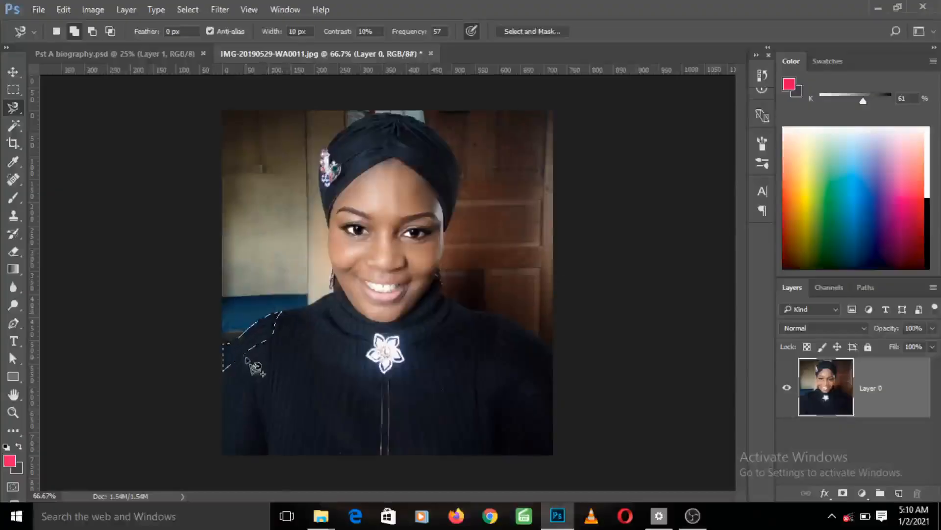
pyautogui.hotkey('ctrl', 'd')
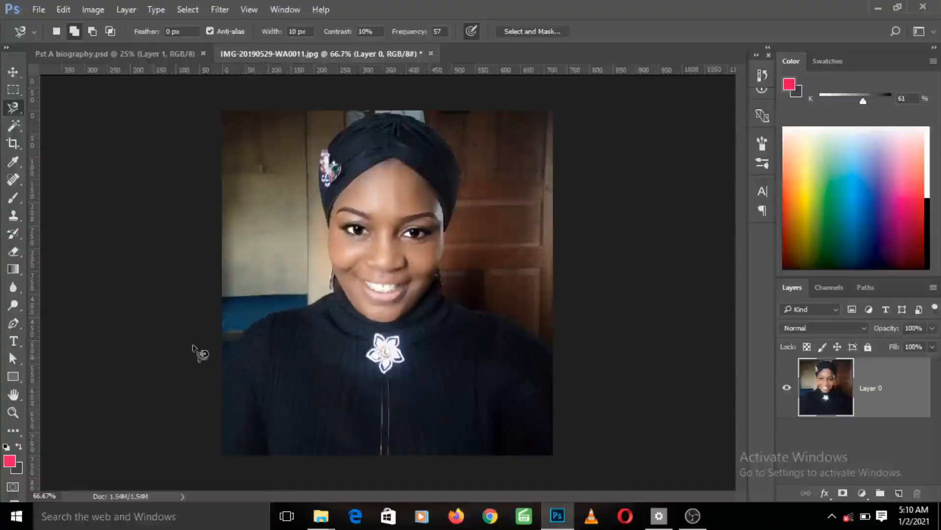
# Step: Trace the woman's full outline with the Magnetic Lasso, closing it at the starting point, and deselect it
pyautogui.click(223, 365)
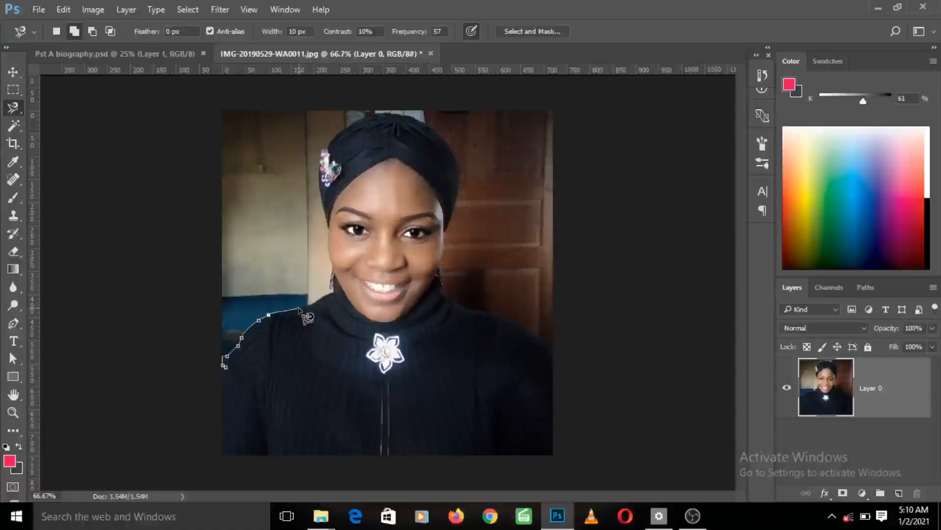
pyautogui.click(299, 309)
pyautogui.click(313, 306)
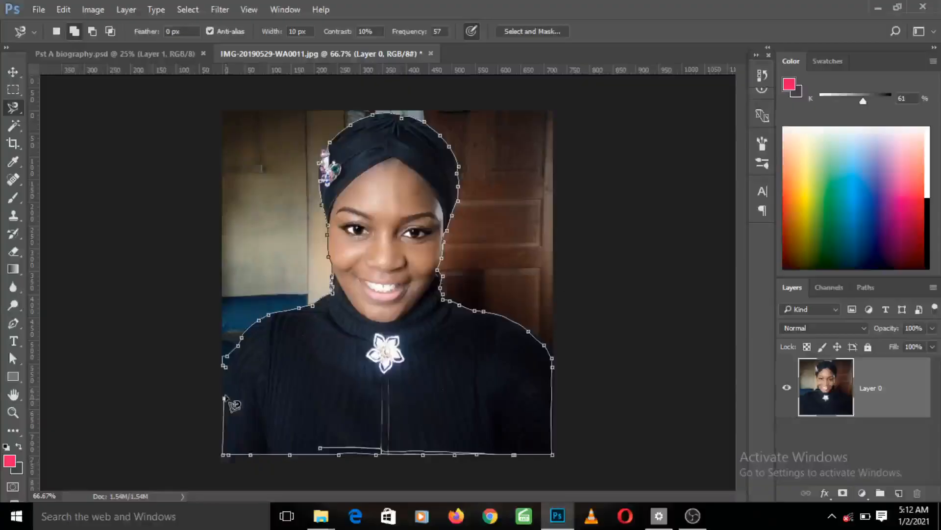
pyautogui.click(225, 367)
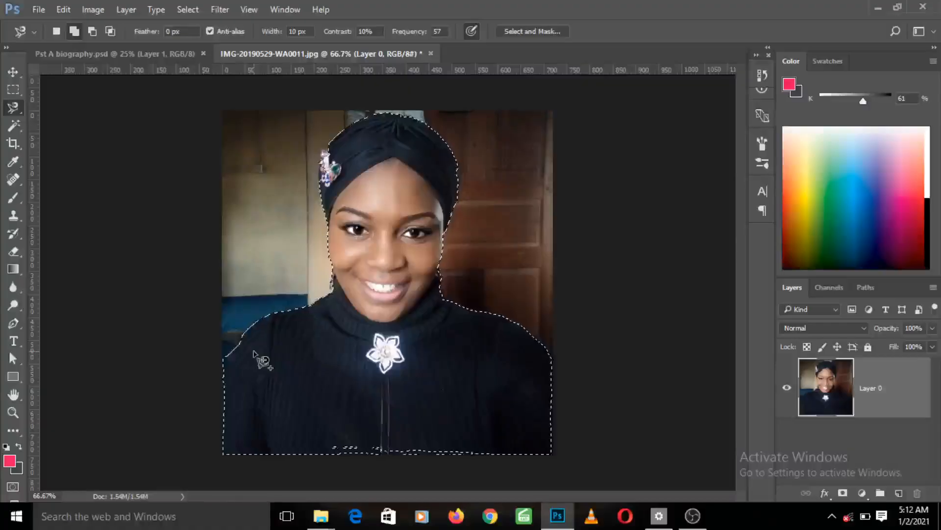
pyautogui.hotkey('ctrl', 'd')
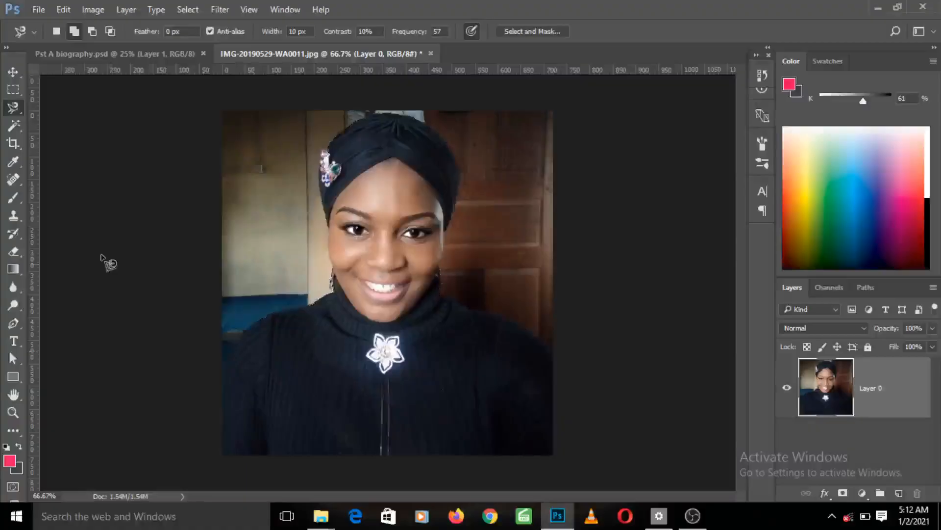
# Step: Select the woman with the Polygonal Lasso Tool, following her shoulders, face, headwrap and the photo's lower edge back to the start
pyautogui.rightClick(13, 108)
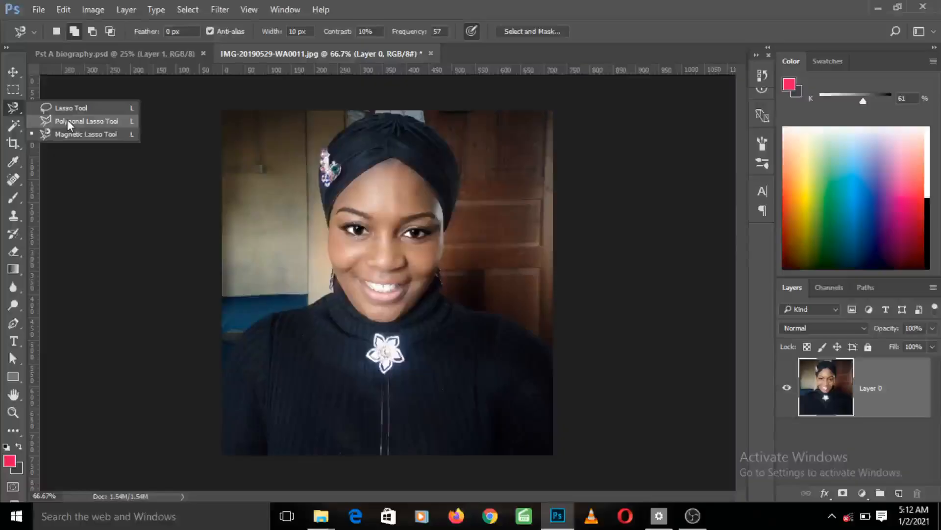
pyautogui.click(67, 122)
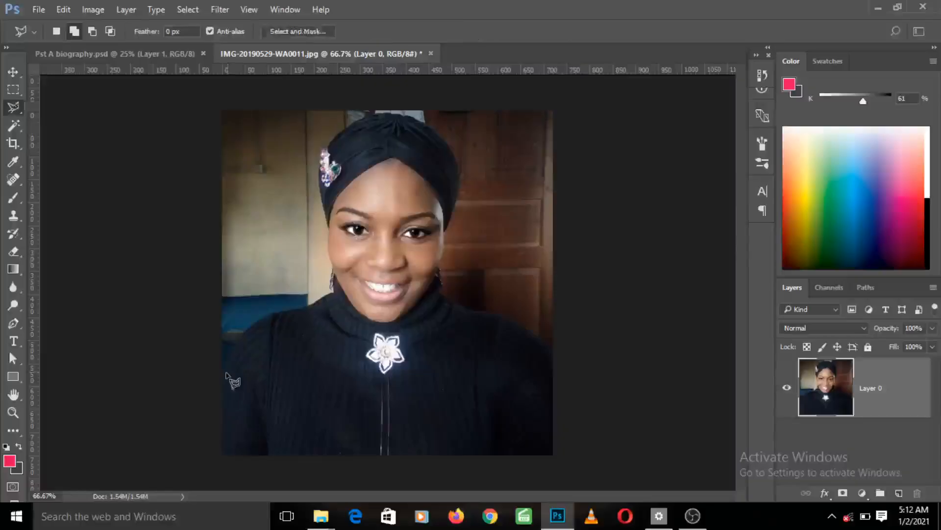
pyautogui.click(223, 375)
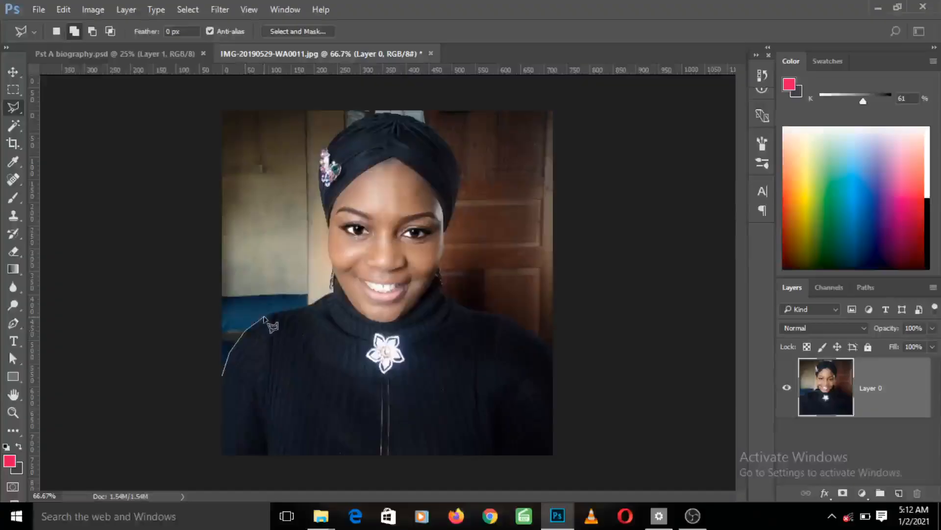
pyautogui.click(264, 318)
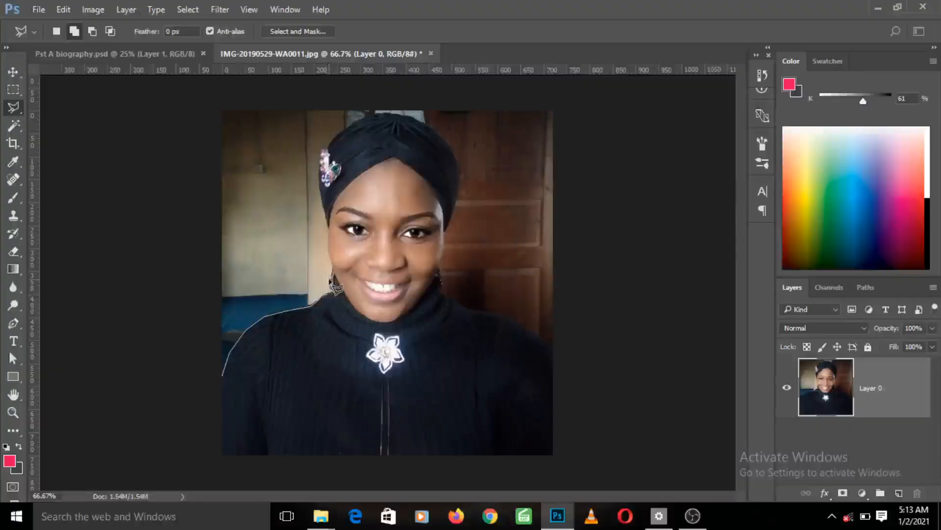
pyautogui.click(329, 255)
pyautogui.click(327, 236)
pyautogui.click(321, 199)
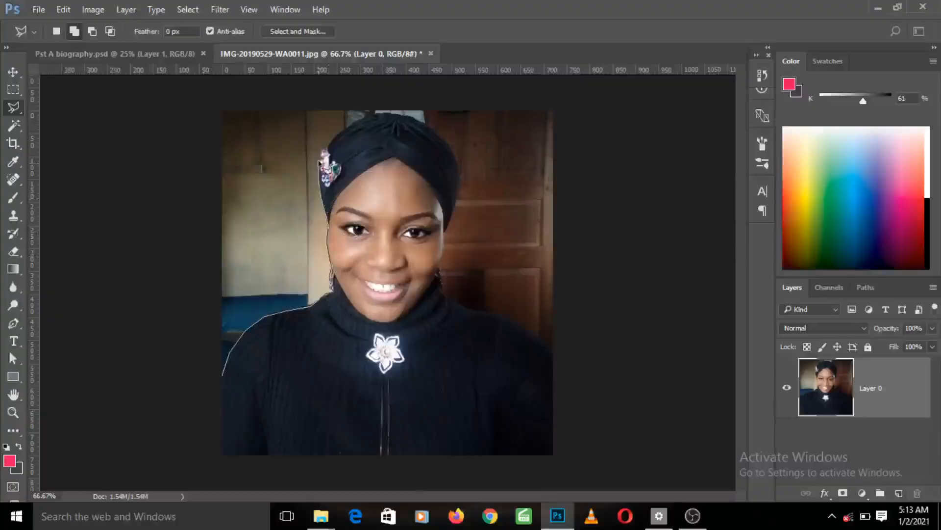
pyautogui.click(319, 161)
pyautogui.click(340, 134)
pyautogui.click(372, 115)
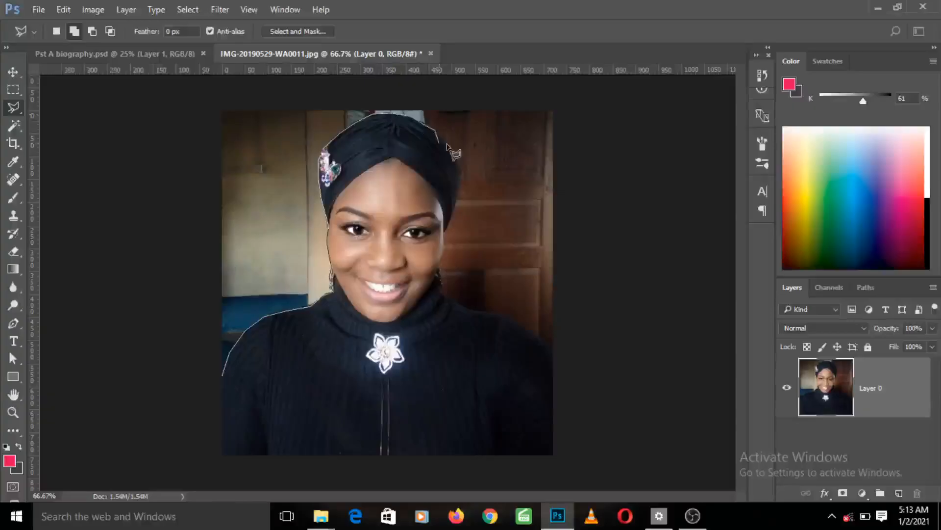
pyautogui.click(457, 174)
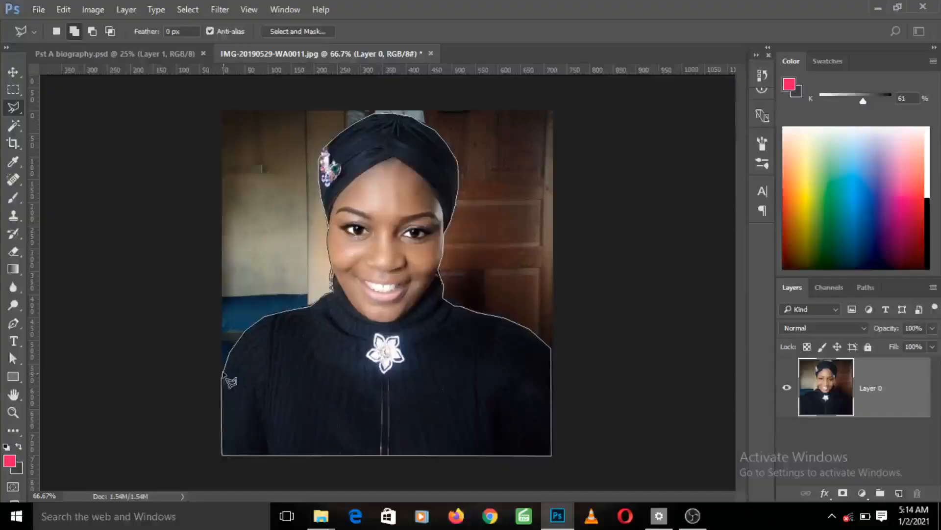
pyautogui.click(223, 374)
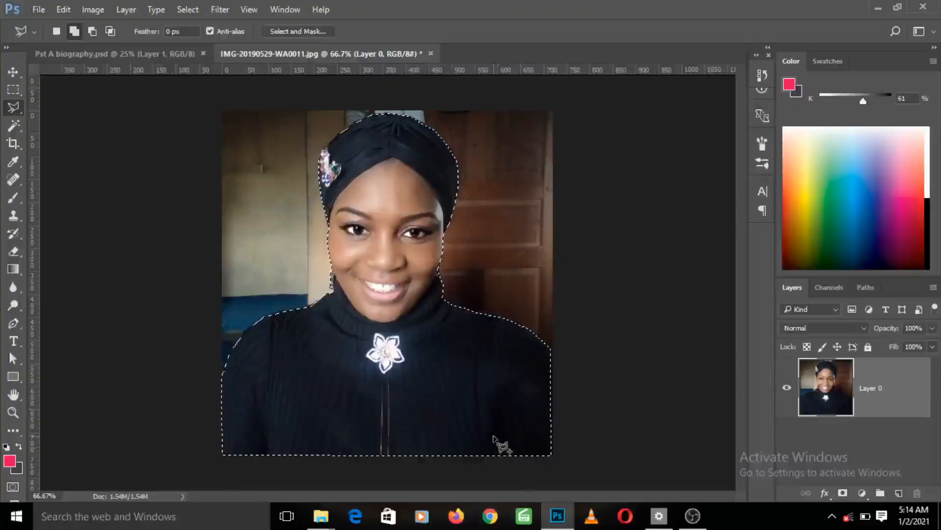
# Step: Try subtracting a small polygonal area on the lower sleeve from the selection, and undo the subtraction
pyautogui.press('alt')
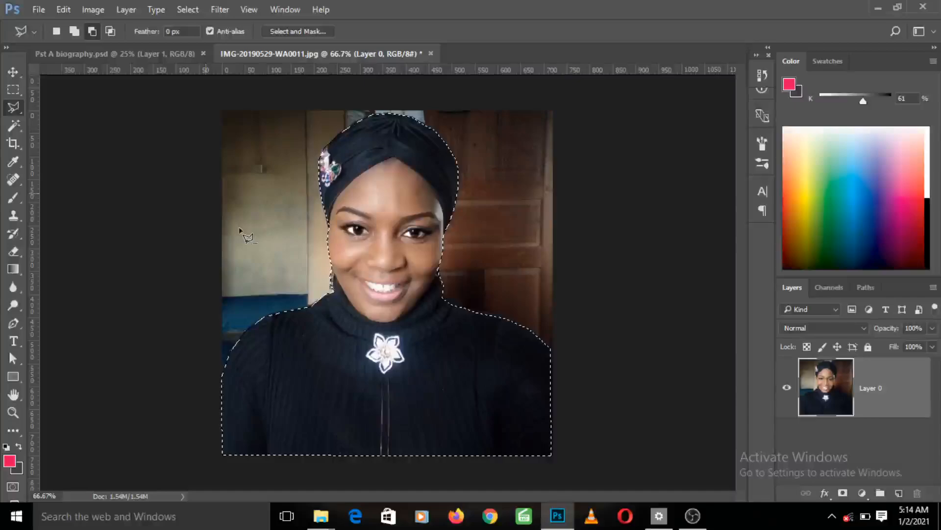
pyautogui.click(493, 424)
pyautogui.click(501, 454)
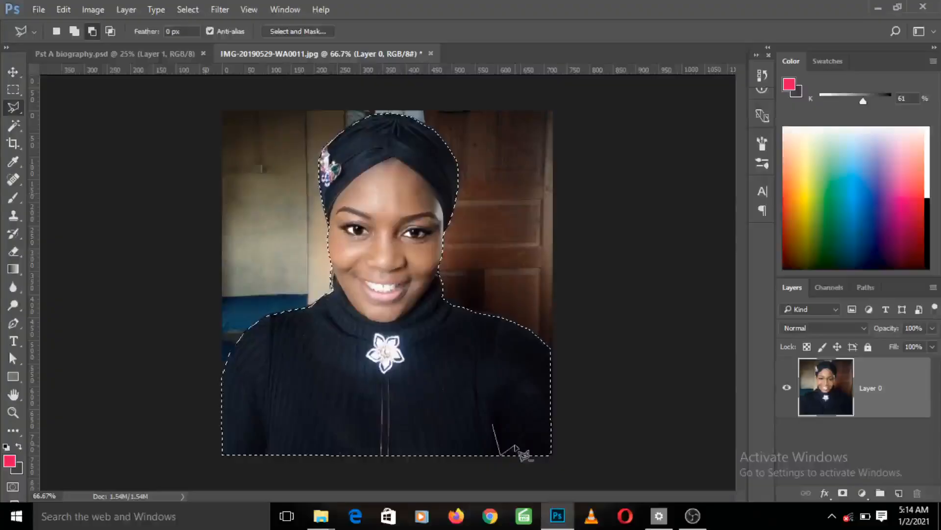
pyautogui.click(524, 449)
pyautogui.click(515, 419)
pyautogui.click(500, 398)
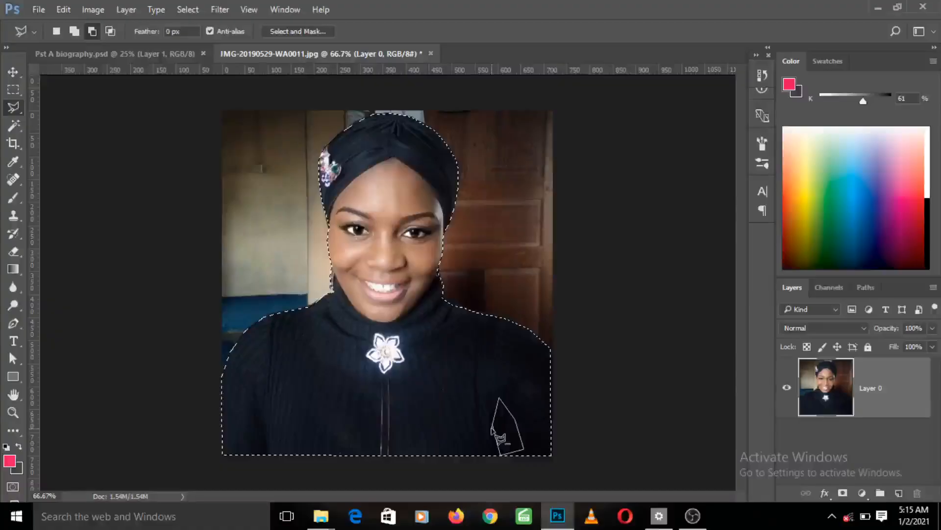
pyautogui.click(493, 426)
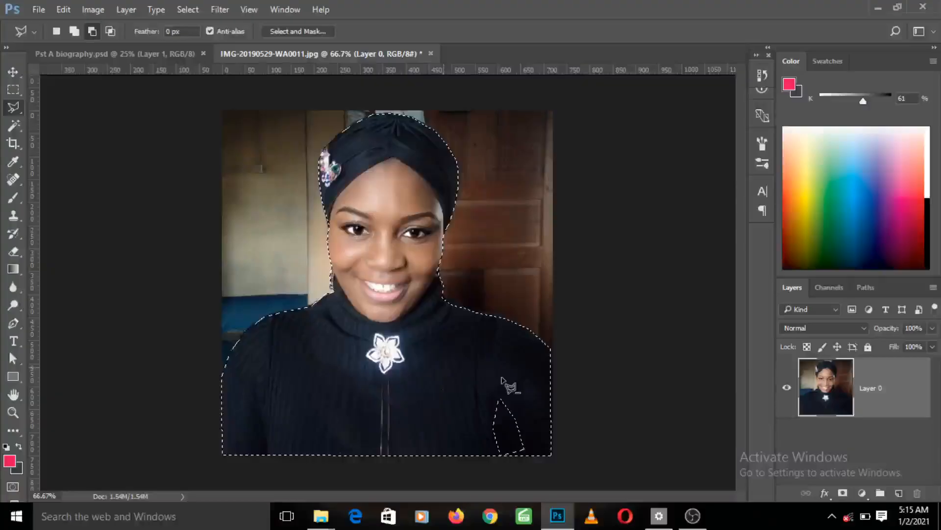
pyautogui.hotkey('ctrl', 'z')
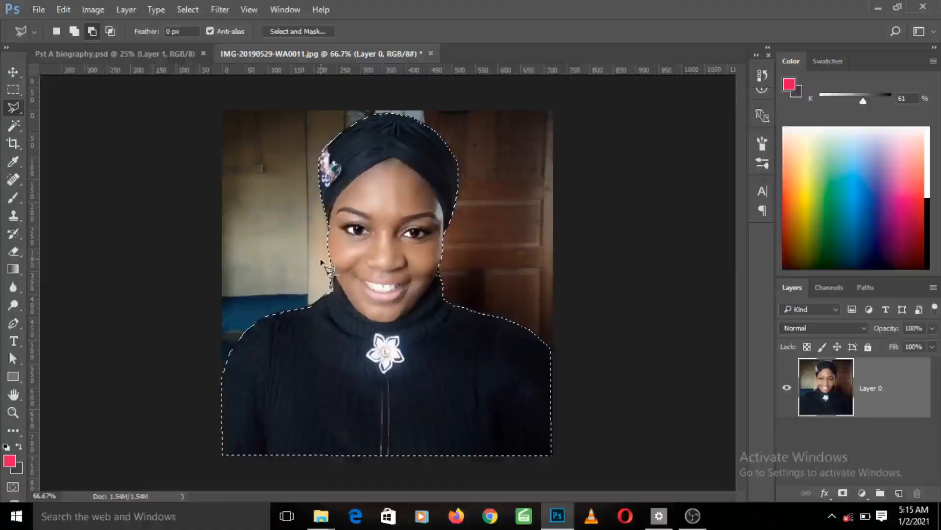
# Step: Open the selection in Select and Mask and preview it with the On White view mode
pyautogui.click(307, 31)
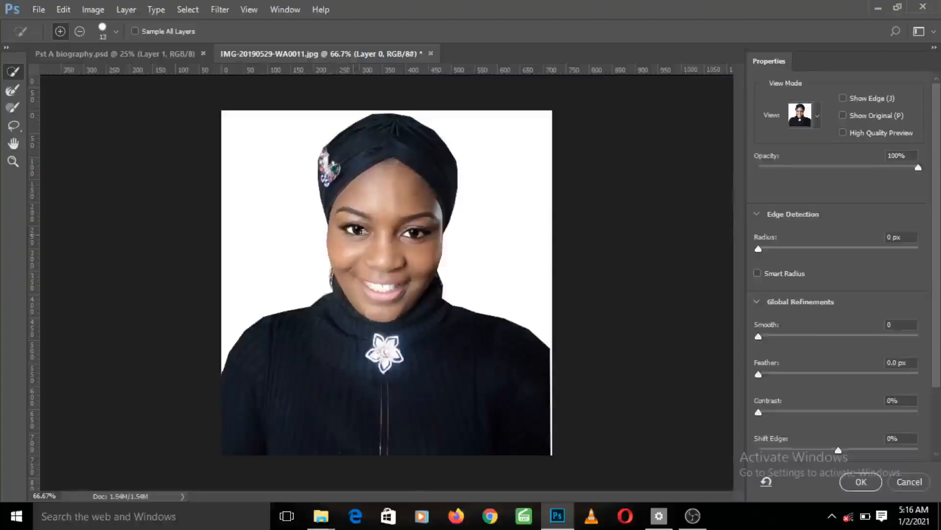
pyautogui.click(816, 118)
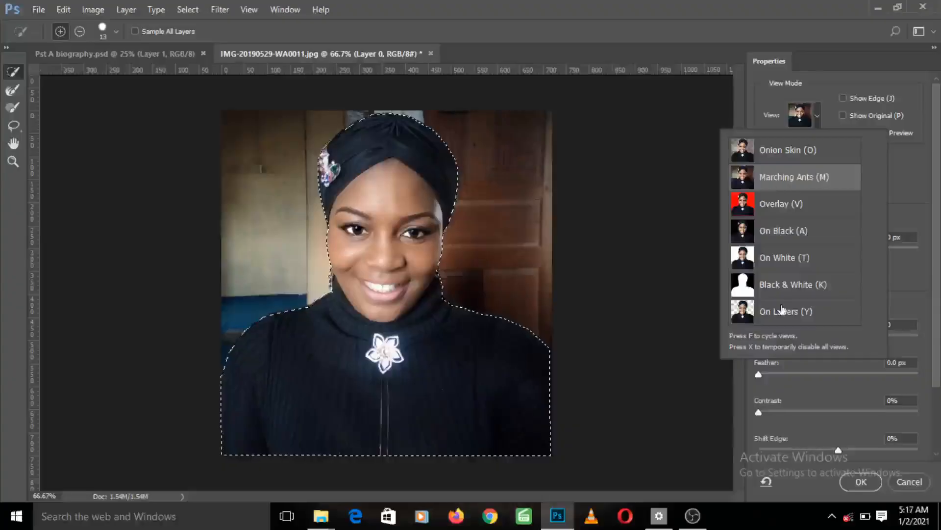
pyautogui.click(780, 259)
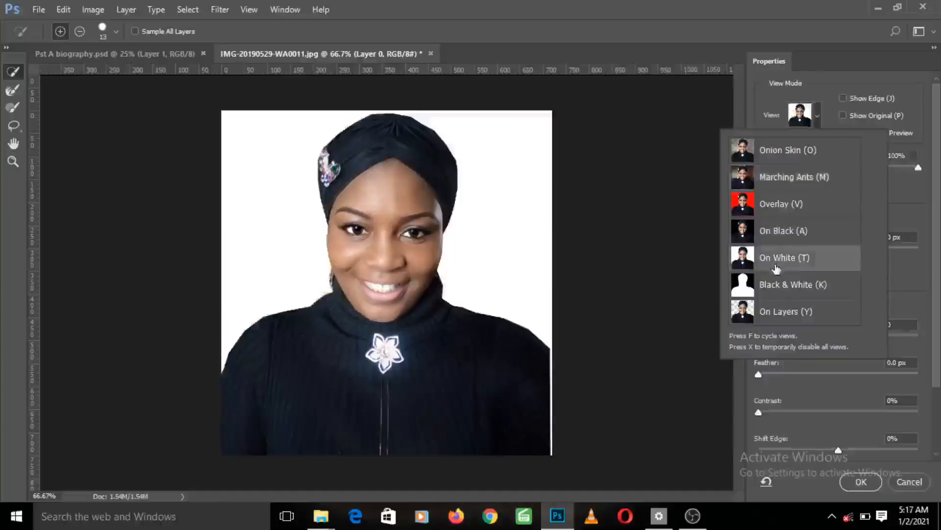
pyautogui.doubleClick(776, 269)
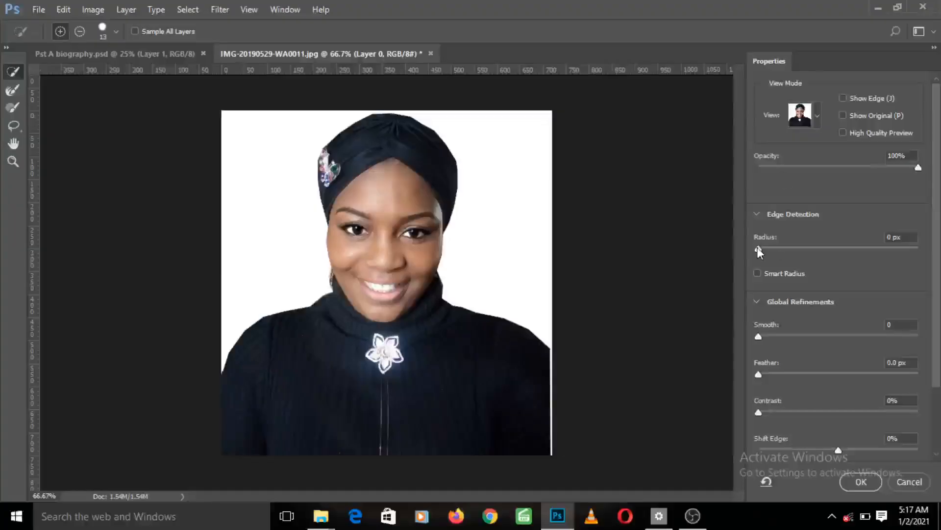
# Step: Enable Smart Radius with an edge detection radius of 0 px and set Smooth to 5 for the selection
pyautogui.moveTo(759, 248); pyautogui.dragTo(774, 251)
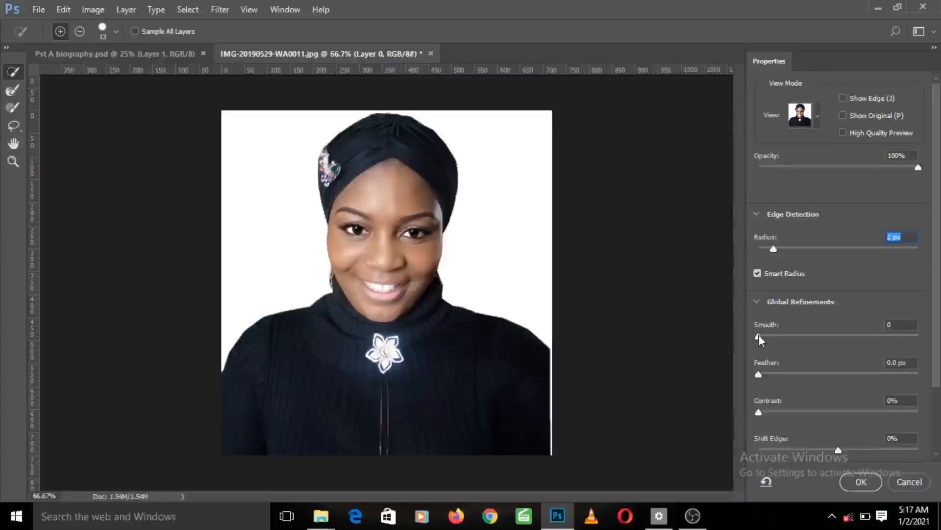
pyautogui.moveTo(758, 334); pyautogui.dragTo(844, 338)
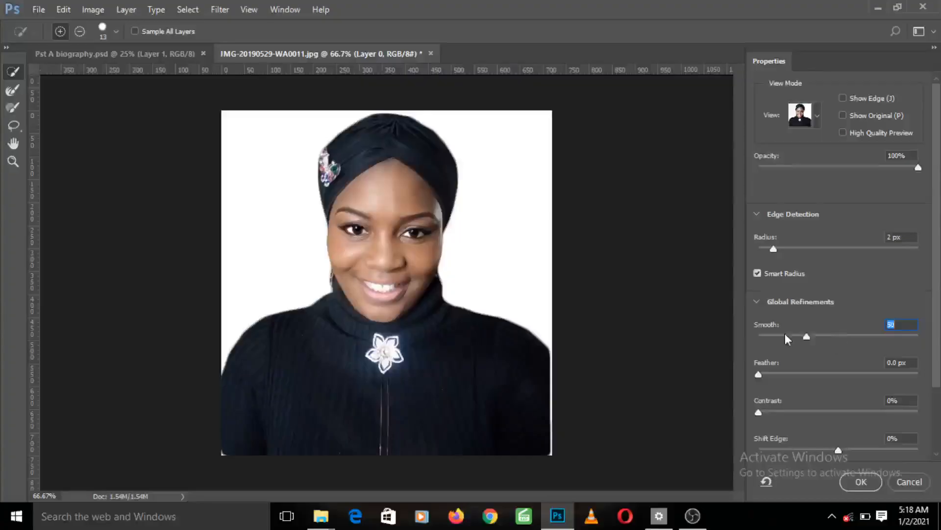
pyautogui.moveTo(784, 334); pyautogui.dragTo(760, 332)
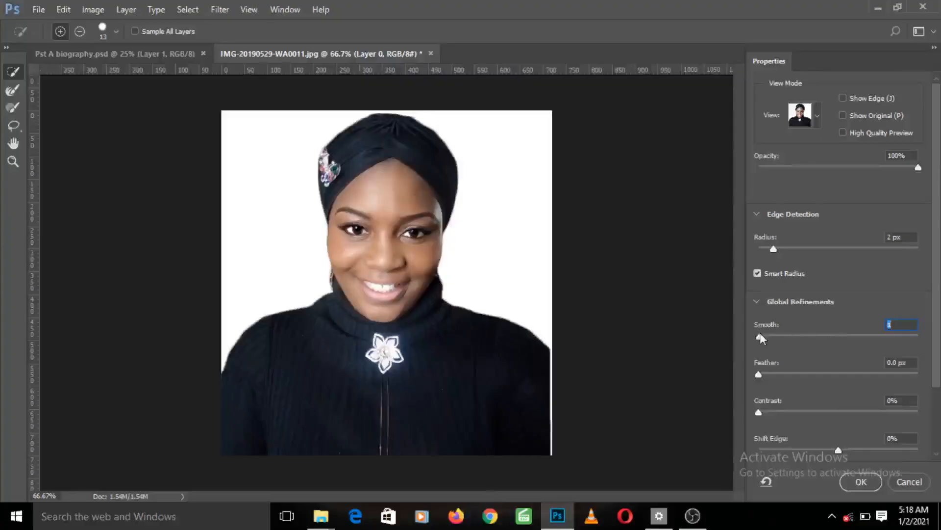
pyautogui.moveTo(773, 249); pyautogui.dragTo(763, 251)
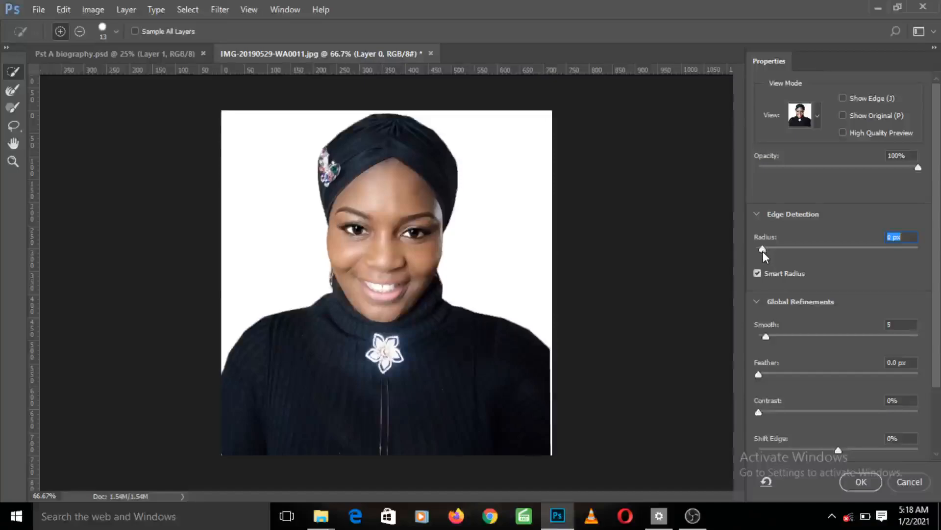
# Step: Set the selection's Feather to 1.0 px and its Contrast to 16%, trying stronger values of each first
pyautogui.moveTo(758, 376); pyautogui.dragTo(814, 372)
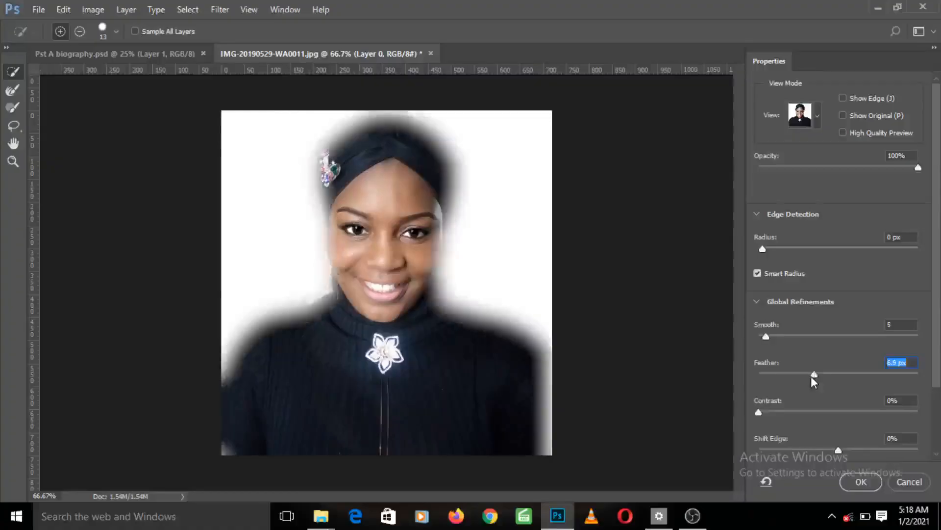
pyautogui.moveTo(811, 375); pyautogui.dragTo(800, 377)
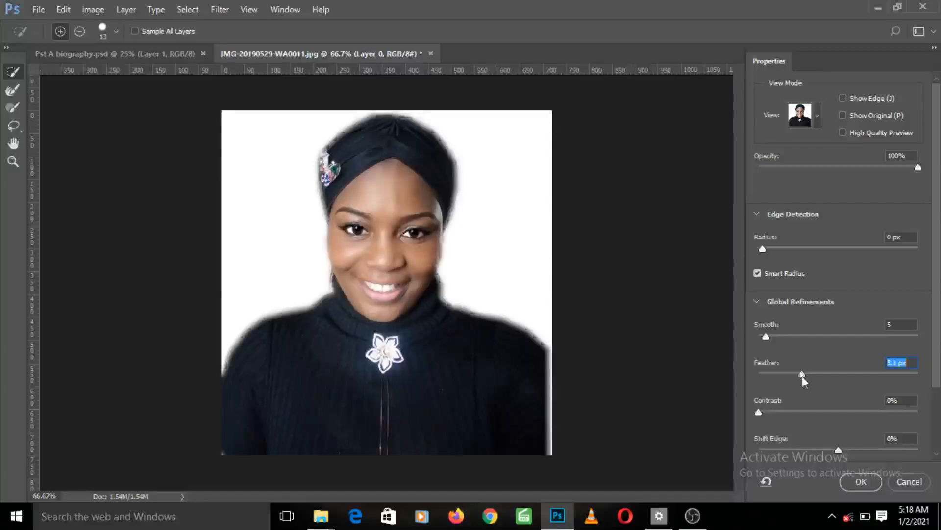
pyautogui.moveTo(802, 377); pyautogui.dragTo(773, 381)
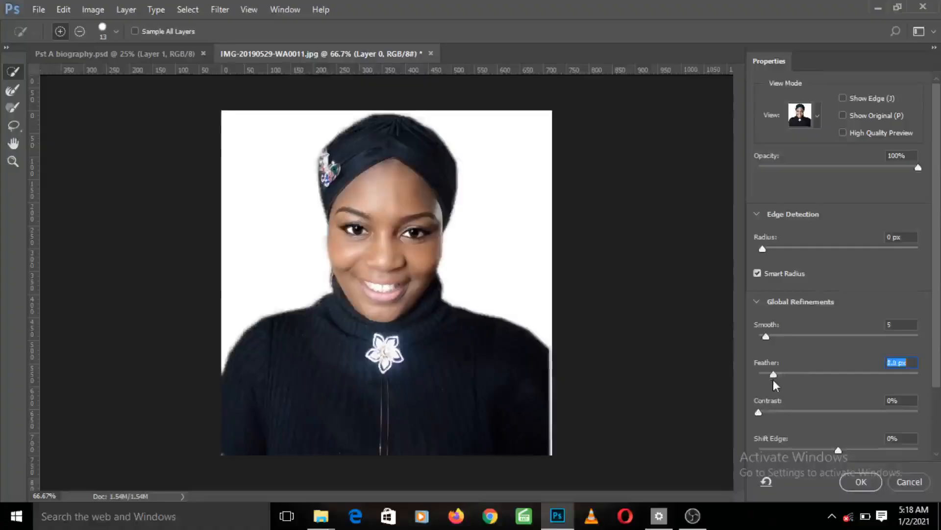
pyautogui.moveTo(773, 380); pyautogui.dragTo(769, 379)
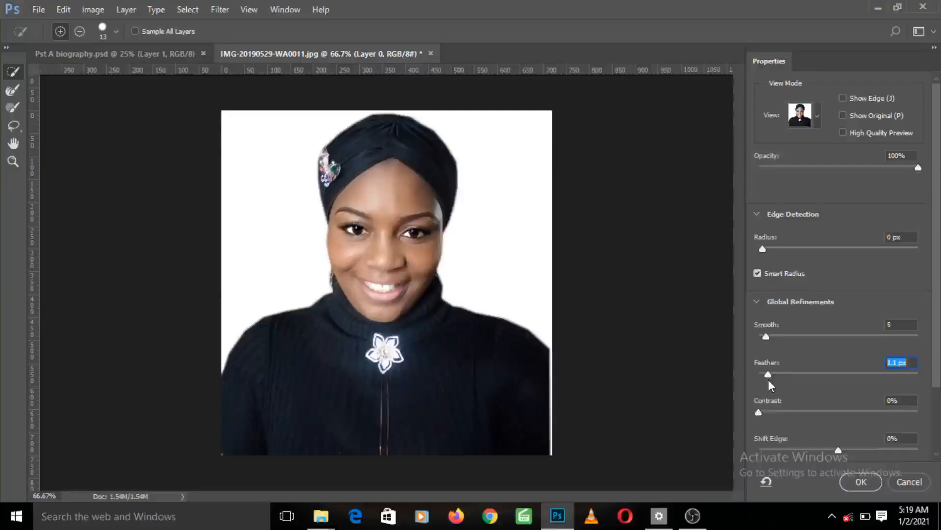
pyautogui.moveTo(769, 379); pyautogui.dragTo(767, 380)
pyautogui.moveTo(762, 413); pyautogui.dragTo(862, 411)
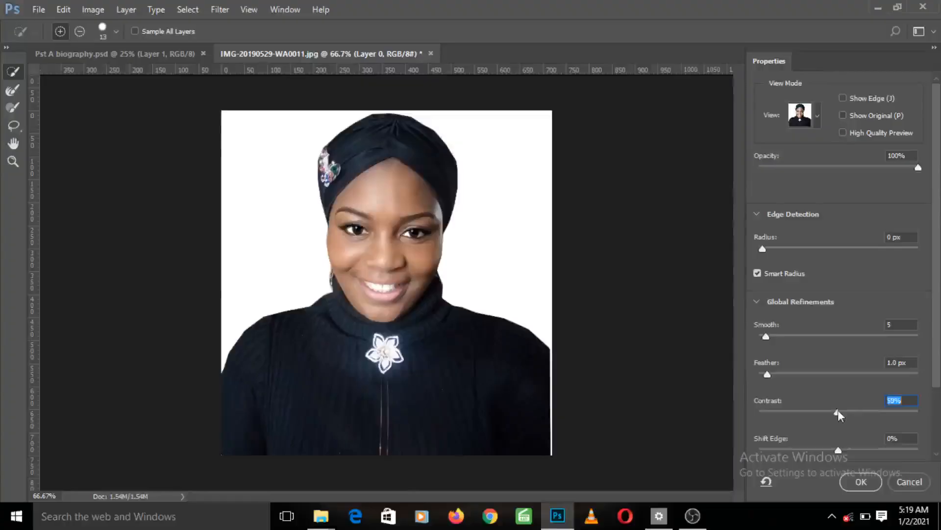
pyautogui.moveTo(838, 412); pyautogui.dragTo(784, 416)
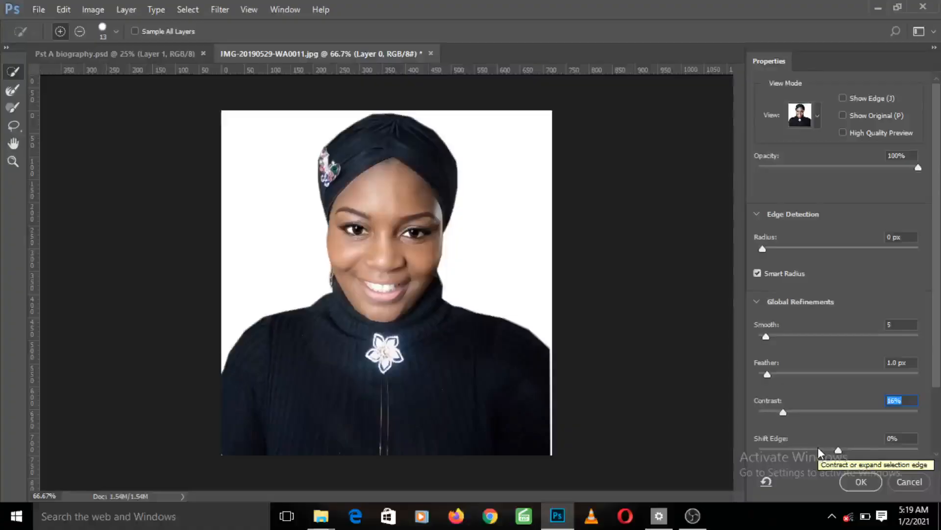
# Step: Try Shift Edge at +40%, -46% and -18%, reset it to 0%, and apply the refined selection
pyautogui.moveTo(838, 449); pyautogui.dragTo(872, 452)
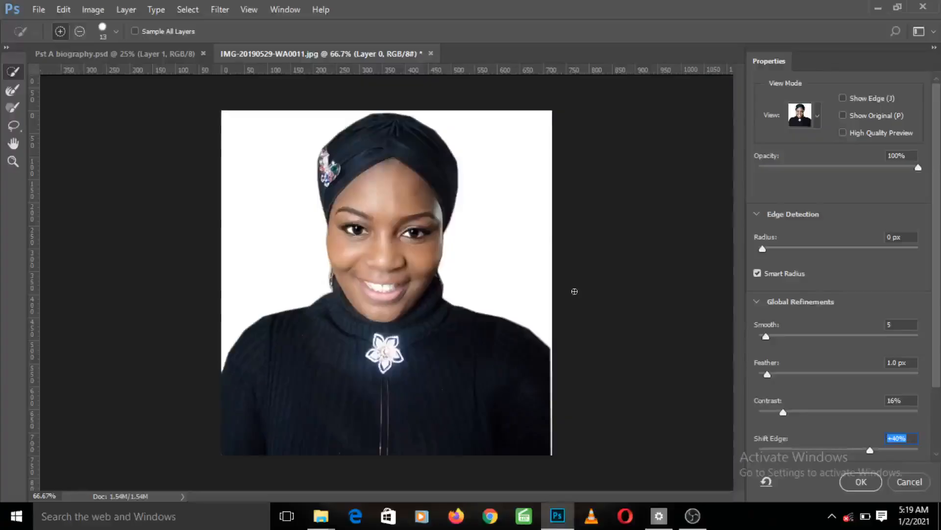
pyautogui.moveTo(871, 450); pyautogui.dragTo(802, 451)
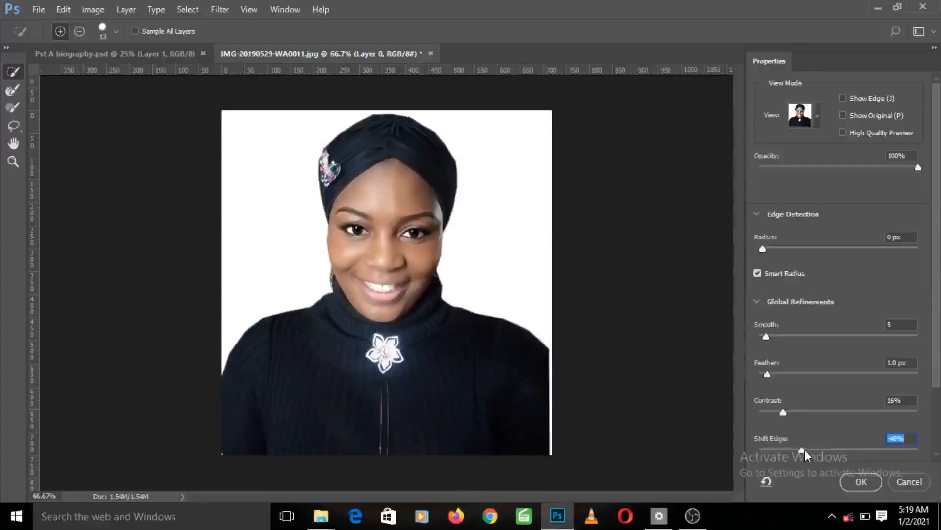
pyautogui.moveTo(805, 449); pyautogui.dragTo(826, 449)
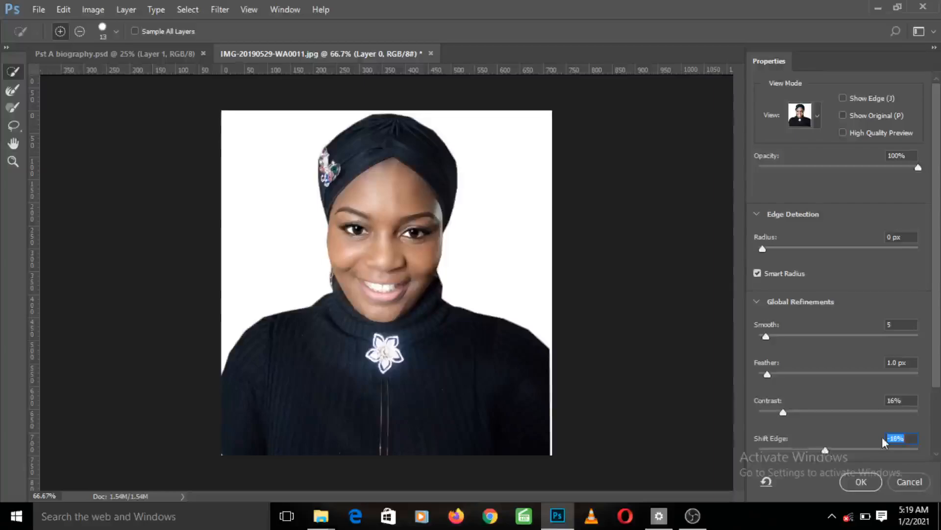
pyautogui.write('0')
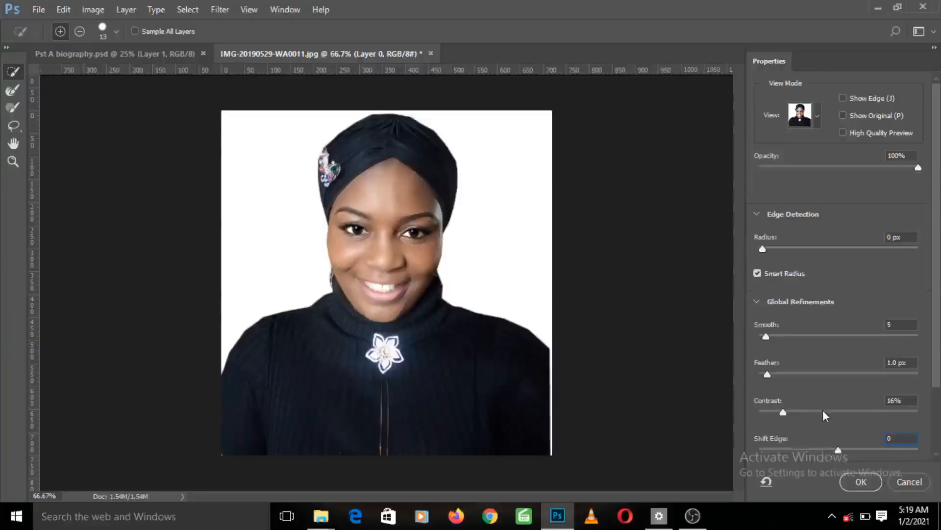
pyautogui.click(866, 484)
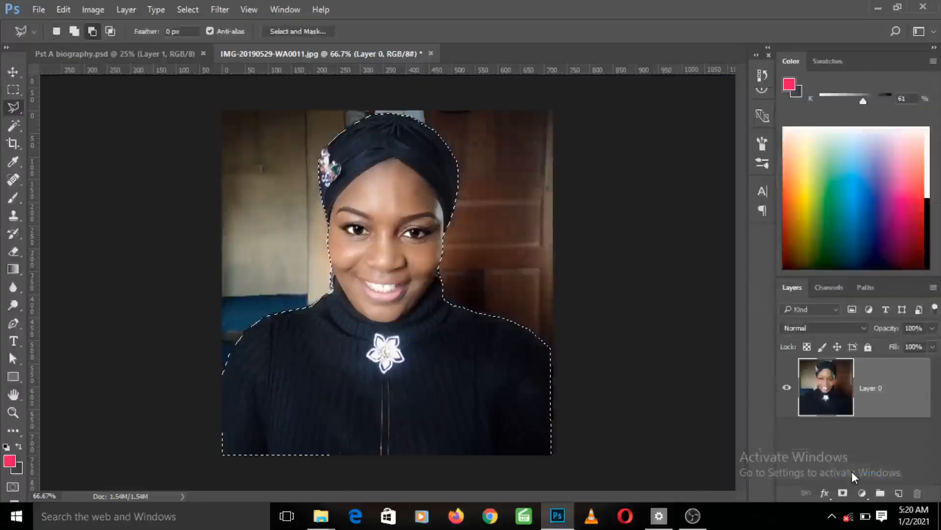
# Step: Move the selected woman into Pst A biography.psd, placing her in the white band beside the ABOUT ME text
pyautogui.click(3, 74)
pyautogui.moveTo(401, 322); pyautogui.dragTo(346, 59)
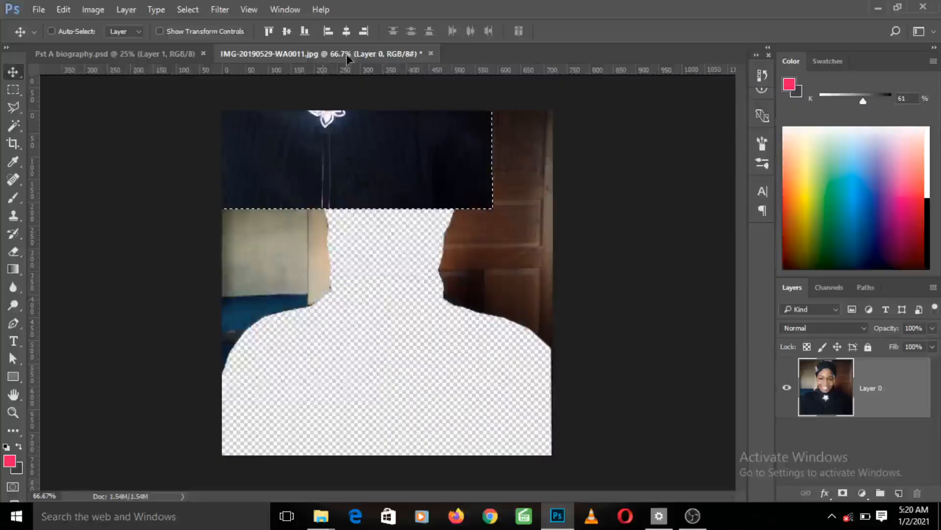
pyautogui.moveTo(347, 59); pyautogui.dragTo(260, 152)
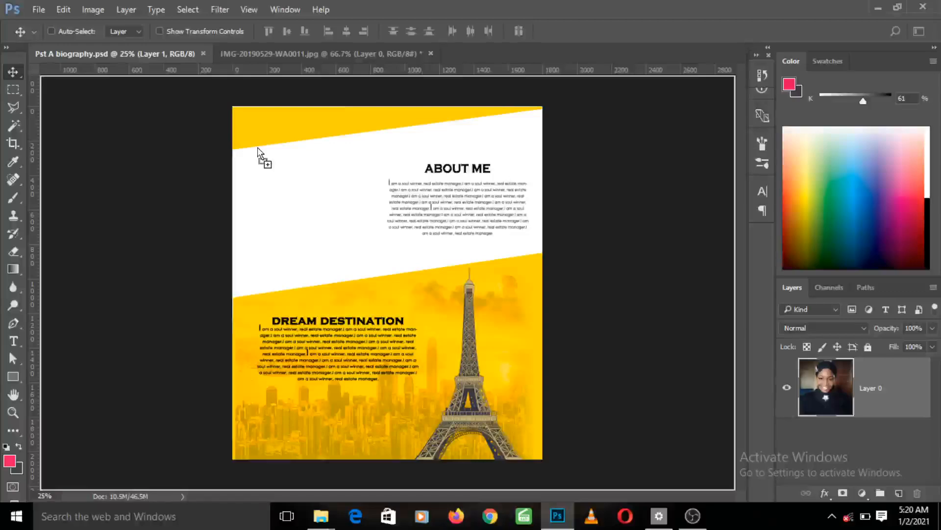
pyautogui.moveTo(260, 152); pyautogui.dragTo(319, 226)
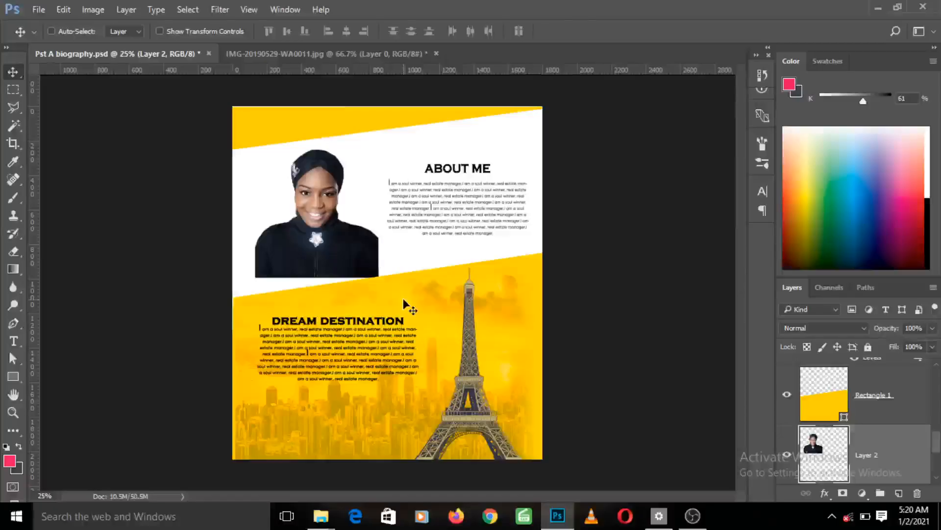
# Step: Scale the woman's cutout up proportionally around its centre to about 137% and apply the transformation
pyautogui.hotkey('ctrl', 't')
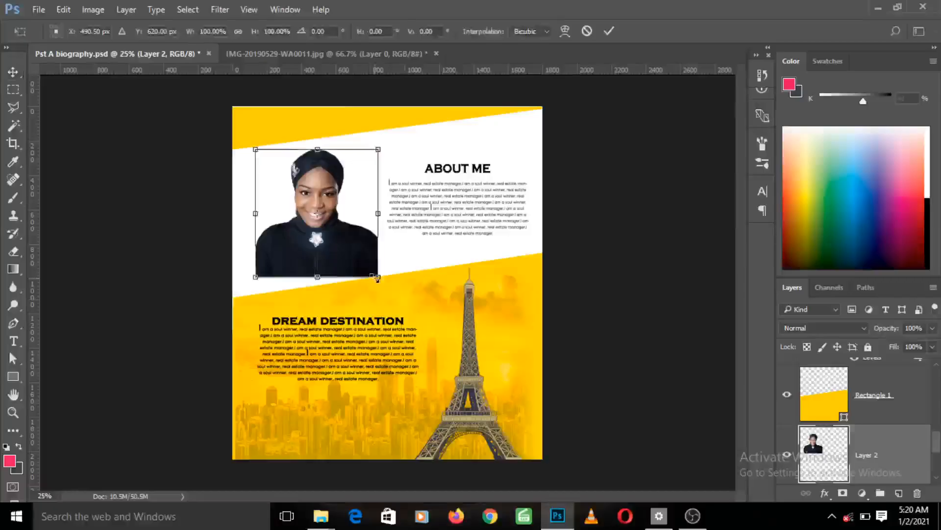
pyautogui.moveTo(377, 278); pyautogui.dragTo(398, 299)
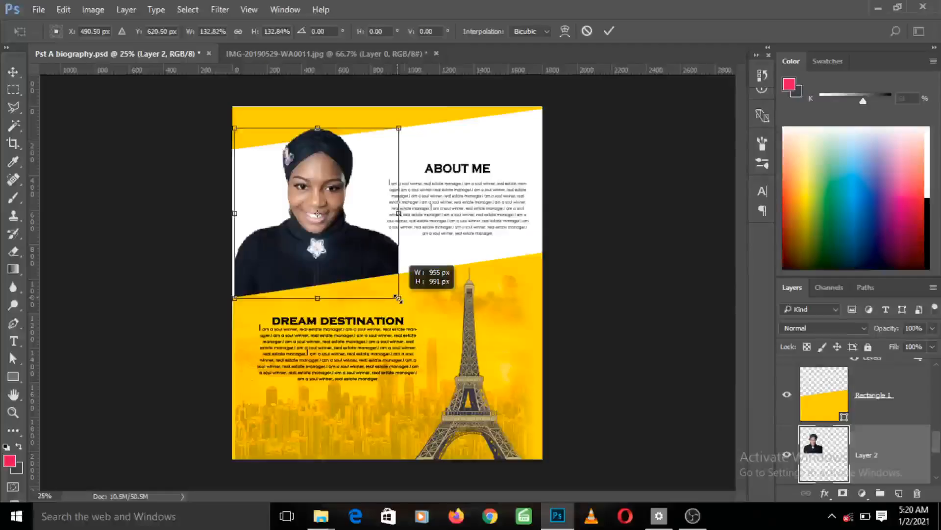
pyautogui.moveTo(398, 299); pyautogui.dragTo(401, 301)
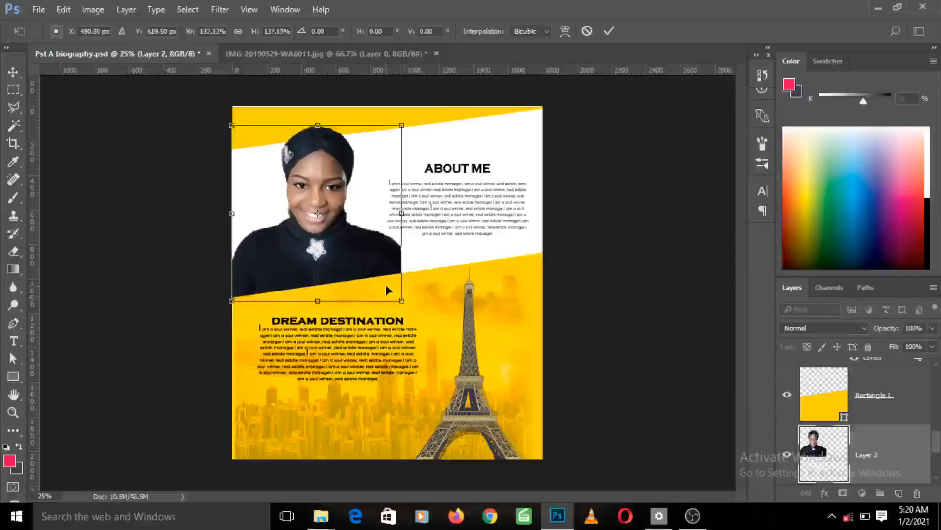
pyautogui.press('Return')
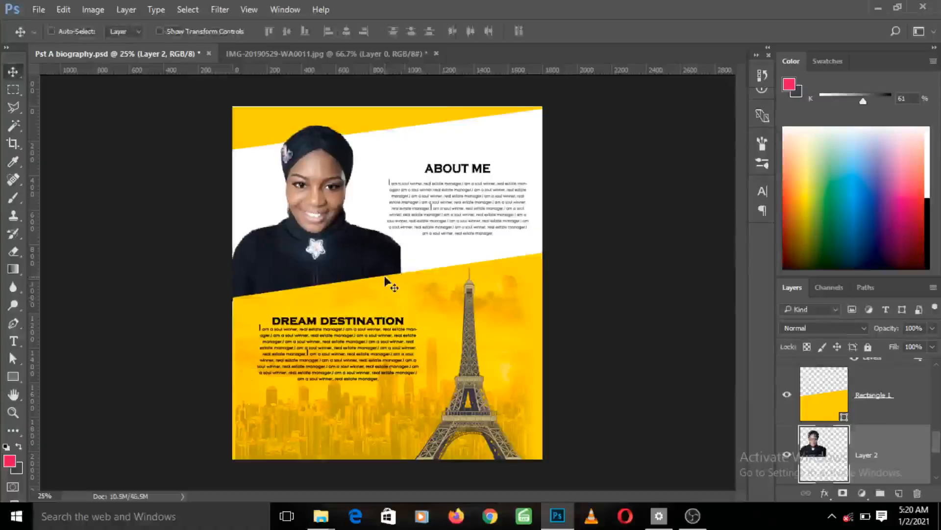
# Step: Enlarge the woman's cutout by about another 108% and position it near the page's left edge above the yellow lower section
pyautogui.press('ctrl')
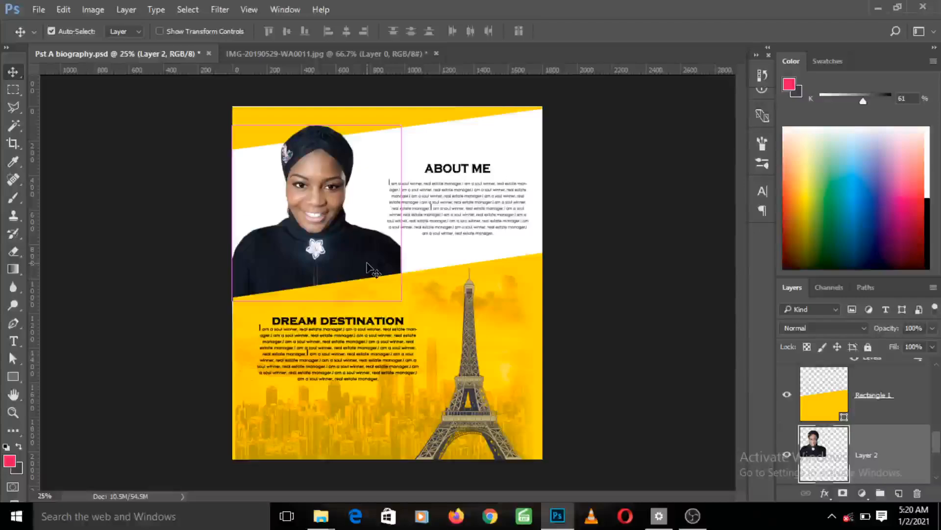
pyautogui.hotkey('ctrl', 't')
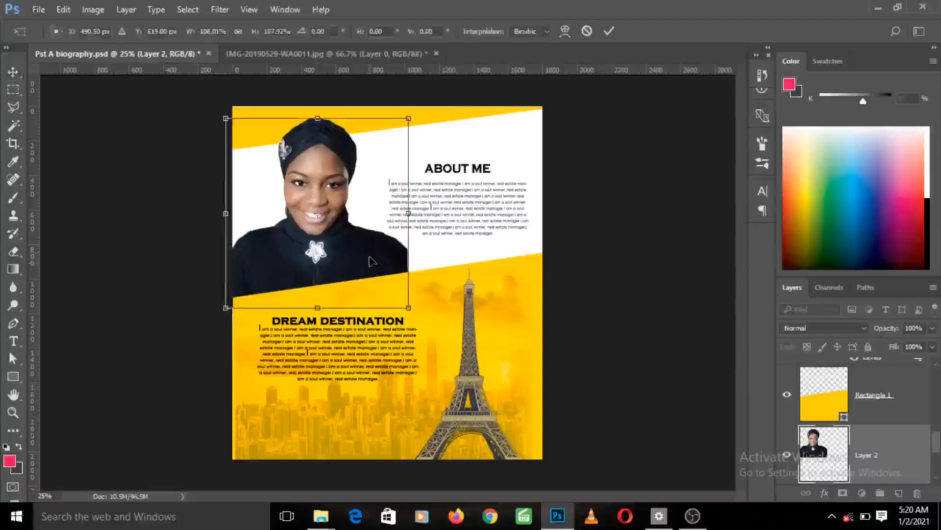
pyautogui.moveTo(370, 259)
pyautogui.mouseDown()
pyautogui.moveTo(361, 244)
pyautogui.moveTo(363, 252)
pyautogui.mouseUp()
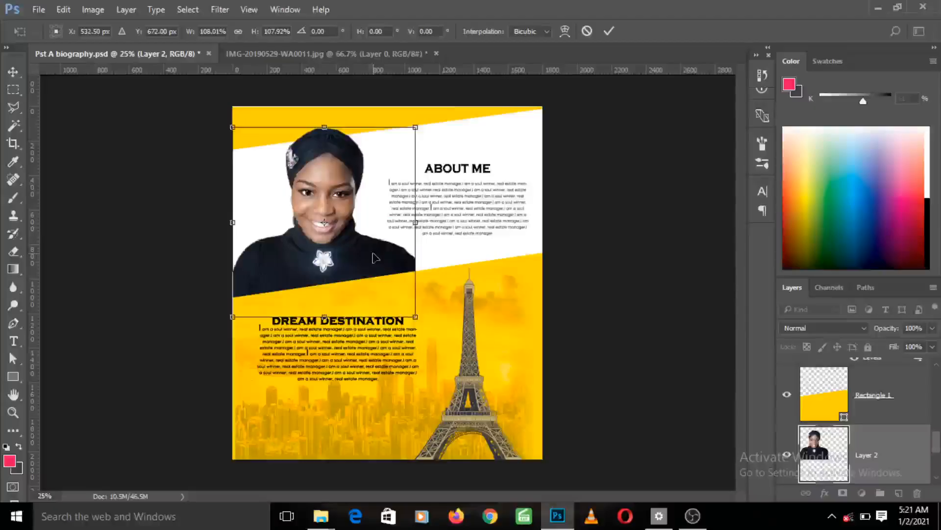
pyautogui.press('Return')
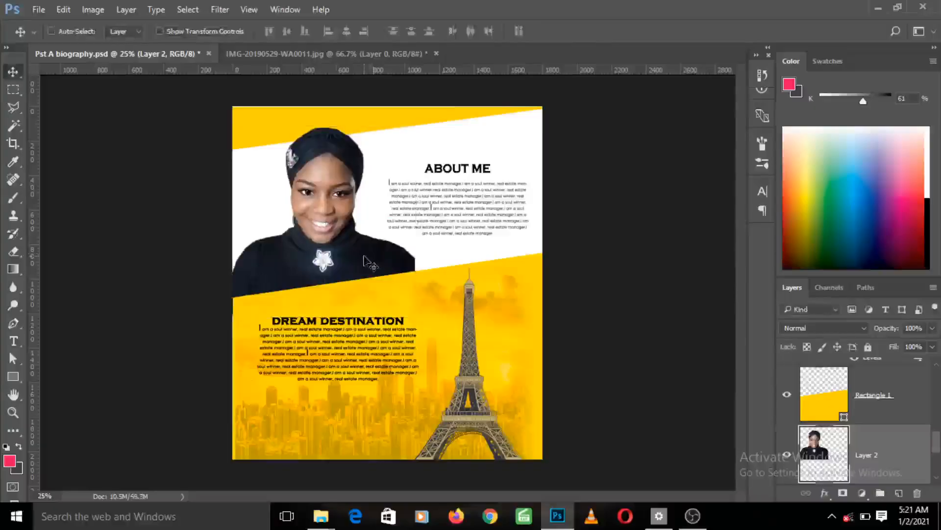
pyautogui.moveTo(363, 256); pyautogui.dragTo(367, 256)
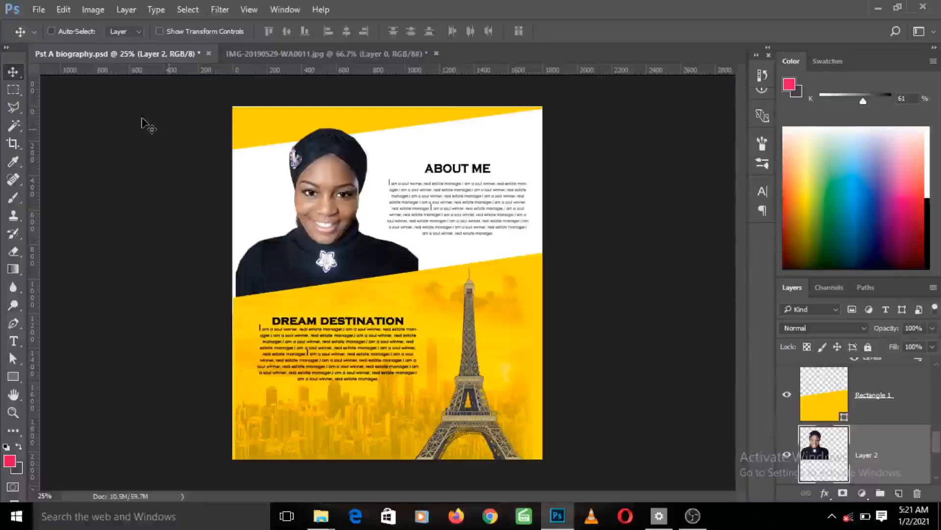
# Step: Switch back to the Polygonal Lasso Tool and show the other lasso variants
pyautogui.click(15, 110)
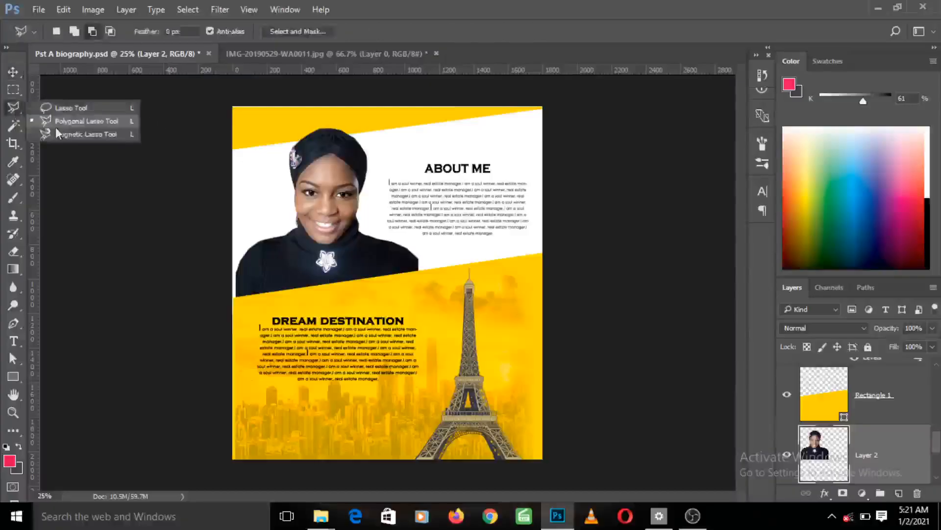